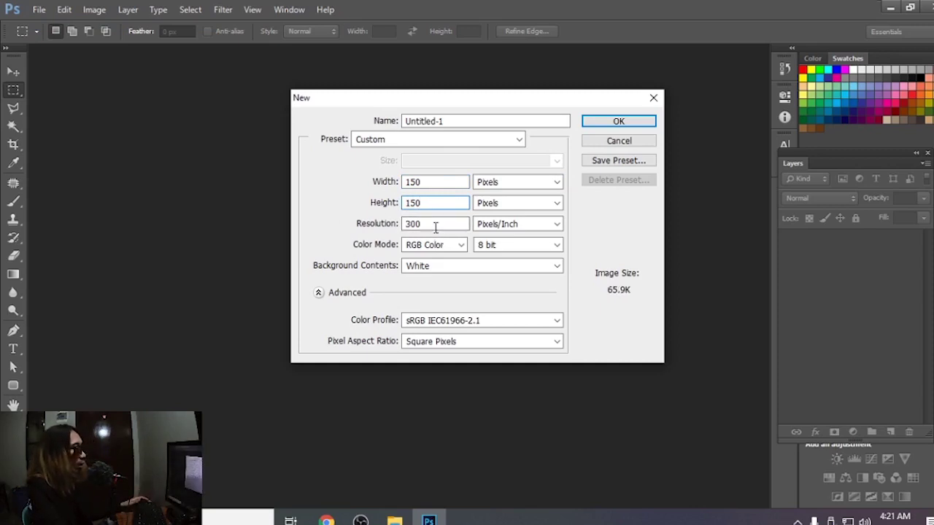
Step: Create a 150 × 150 pixel RGB document at 300 pixels/inch with a white background
left_click_drag(435, 228, 383, 230)
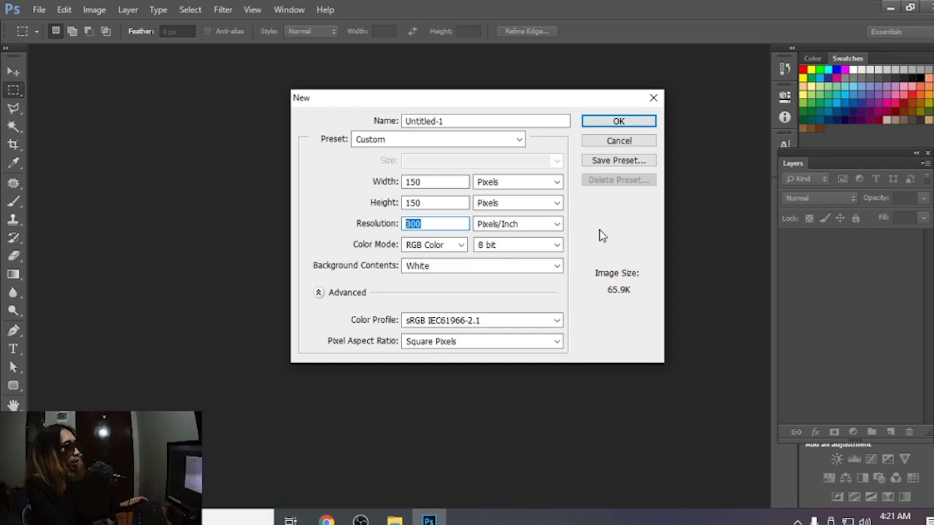
left_click(602, 124)
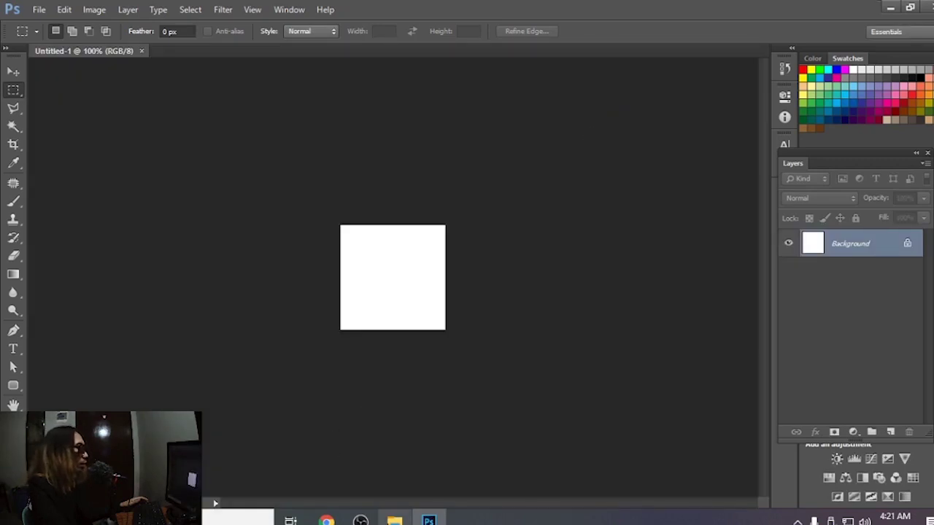
Step: Place the FUNmily logo image from the YT watermark logo folder on the canvas and scale it to about 7.5%
left_click(394, 520)
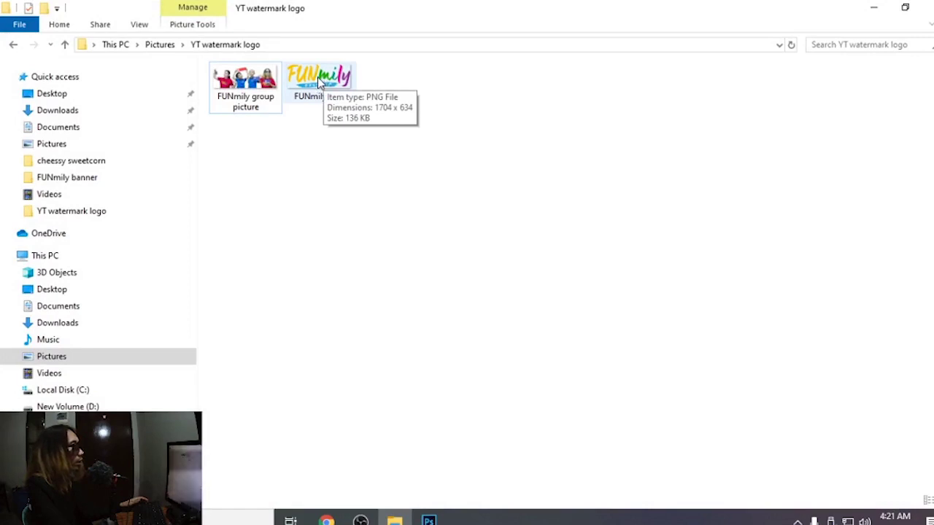
left_click_drag(318, 77, 402, 278)
key("alt+Tab")
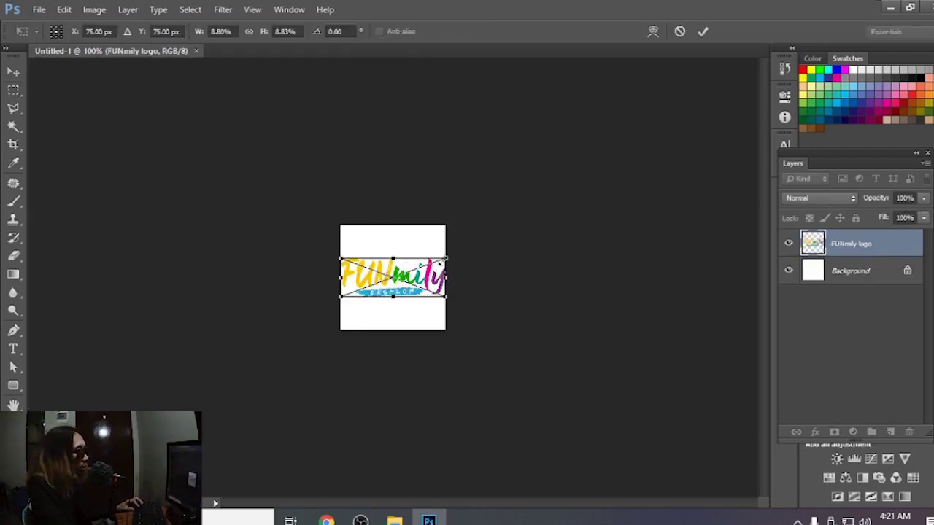
left_click_drag(441, 258, 437, 268)
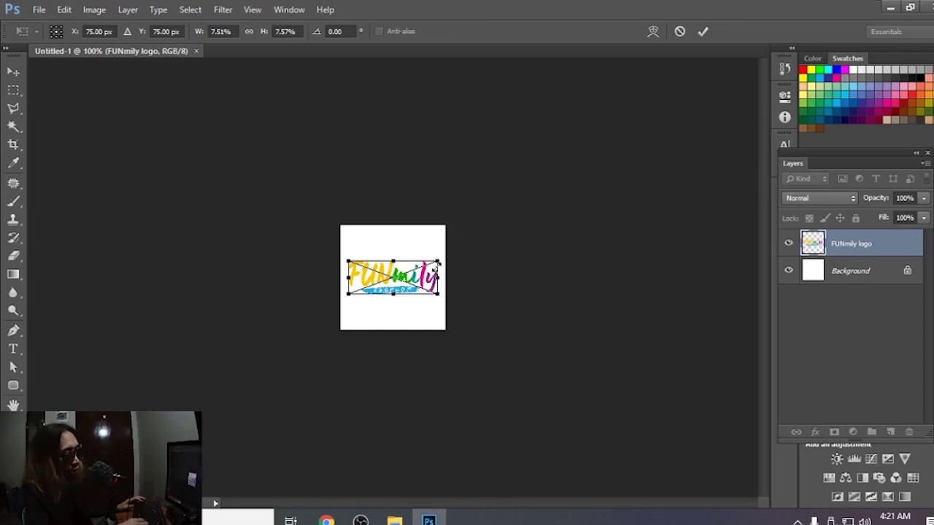
key("Return")
Step: Move the FUNmily logo up about 10 pixels from the canvas centre
key("shift+Up")
key("shift+Up")
key("shift+Up")
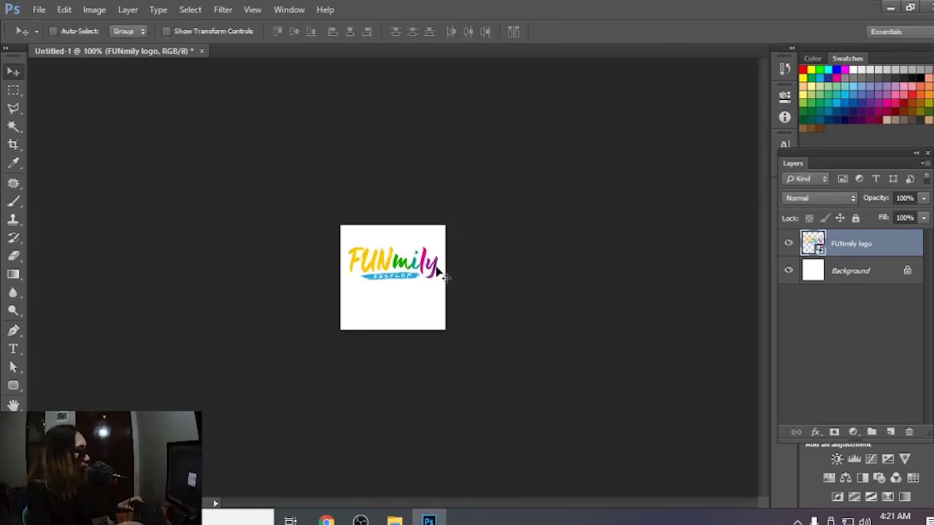
key("shift+Down")
key("shift+Down")
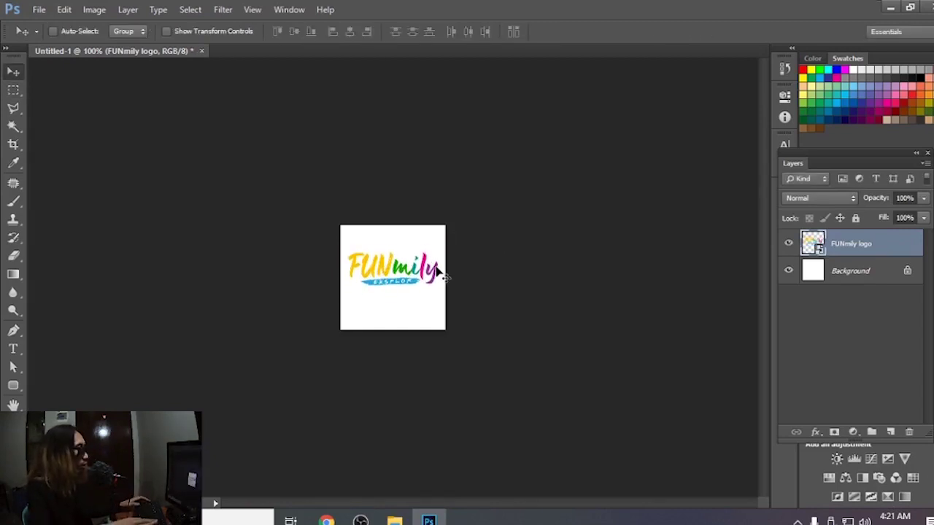
Step: Place the FUNmily group picture from the YT watermark logo folder on the canvas and scale it to about 17%
key("alt+Tab")
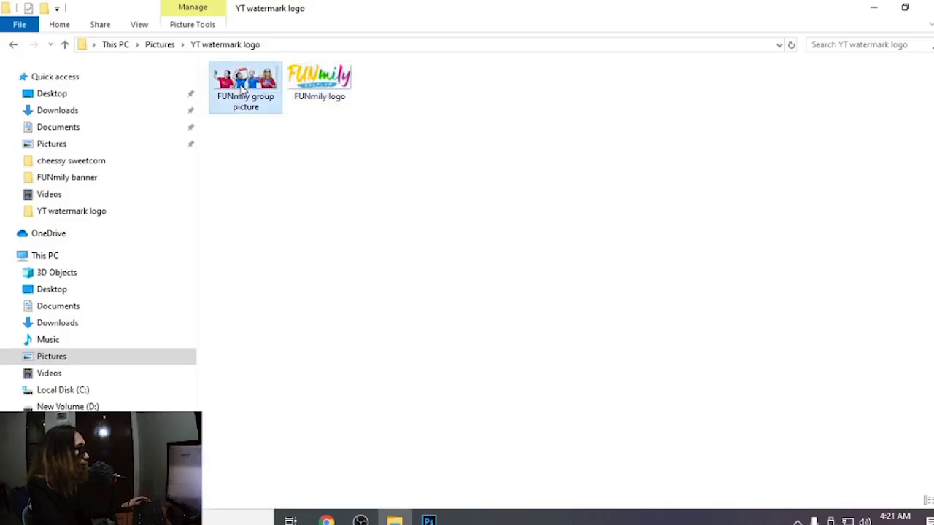
key("alt+Tab")
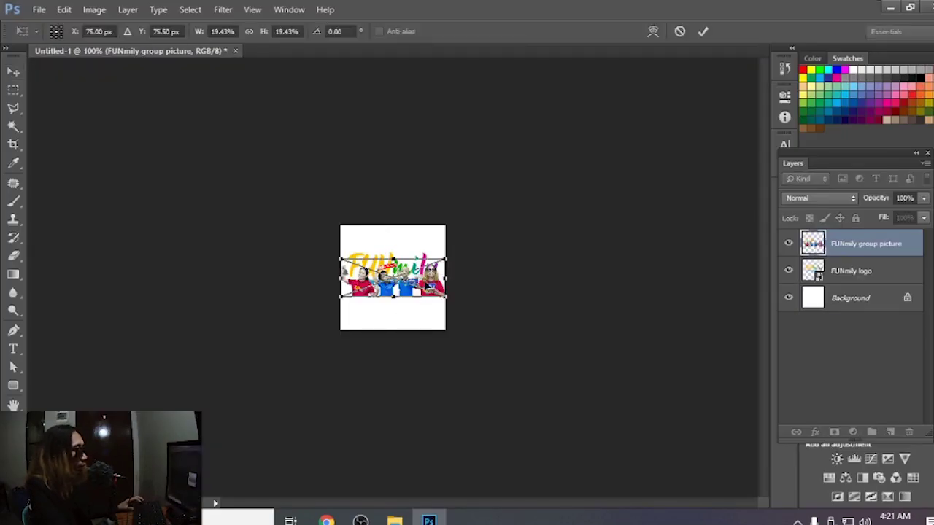
left_click_drag(445, 259, 440, 261)
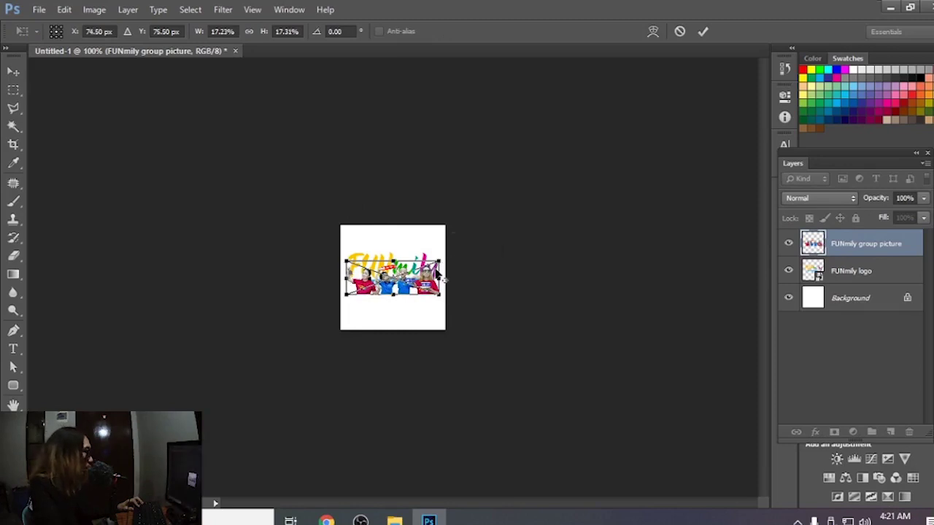
key("Return")
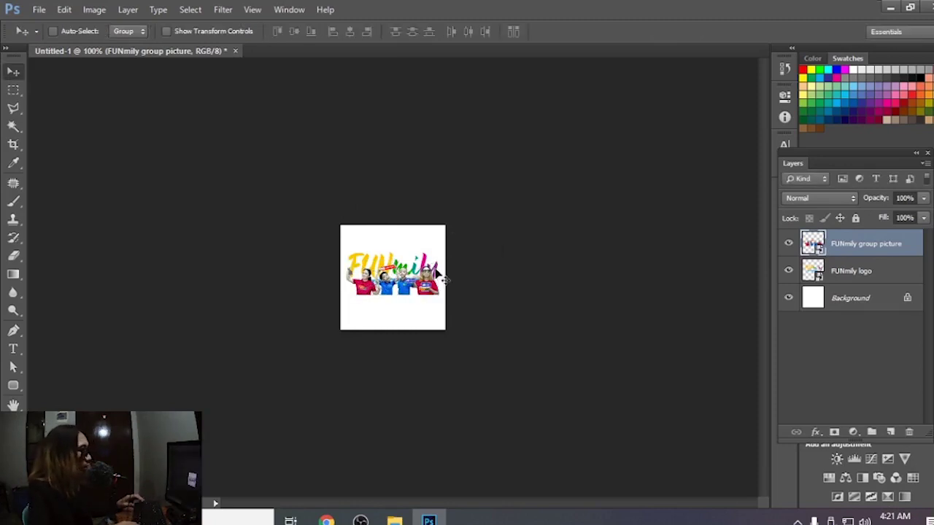
Step: Move the group picture straight down until it sits against the canvas's lower edge, beneath the logo
key("shift+Down")
key("shift+Down")
key("shift+Down")
key("shift+Down")
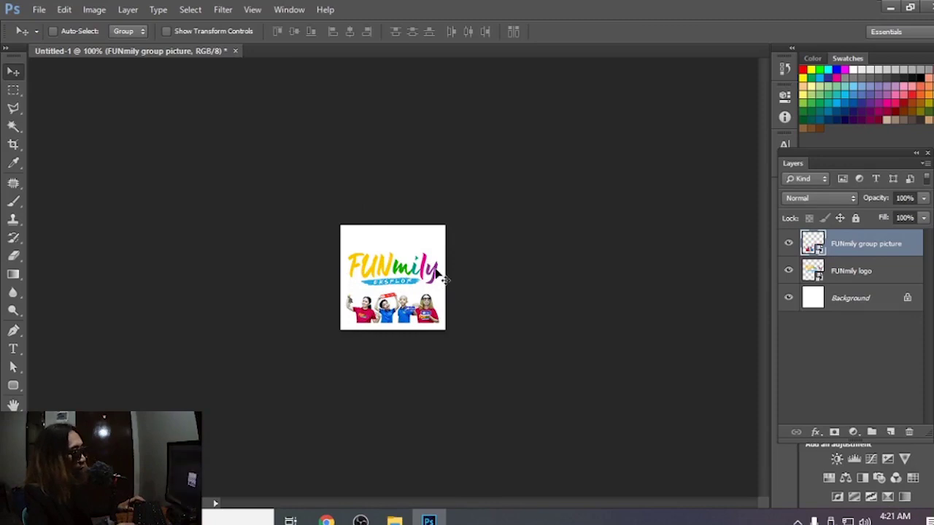
key("Down")
key("Down")
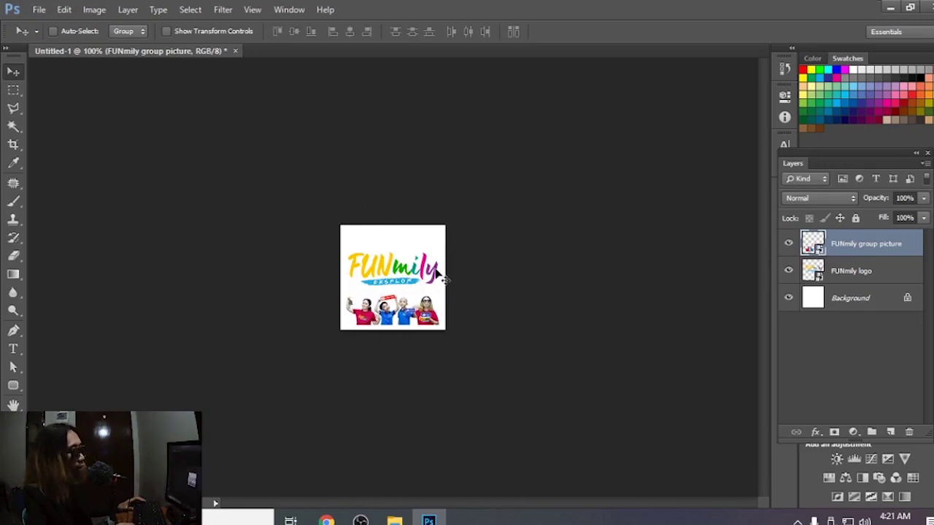
key("Down")
key("Down")
key("Down")
key("Down")
key("Down")
key("Down")
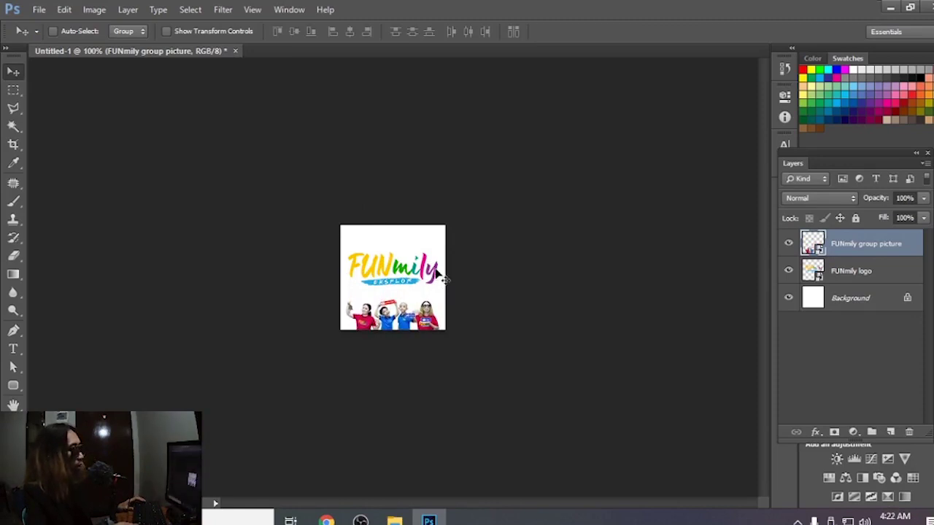
Step: Select the FUNmily logo layer and nudge the logo up about 4 pixels
right_click(388, 272)
left_click(405, 279)
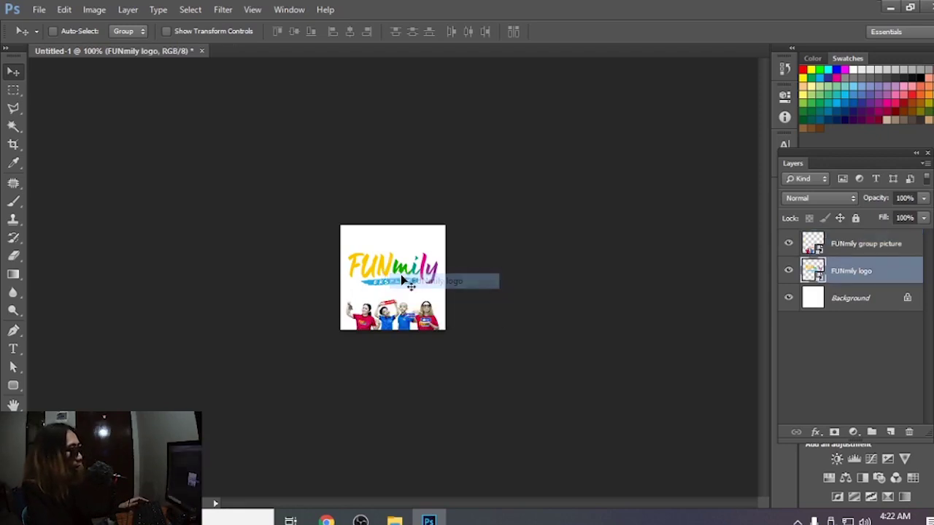
key("Up")
key("Up")
key("Up")
key("Up")
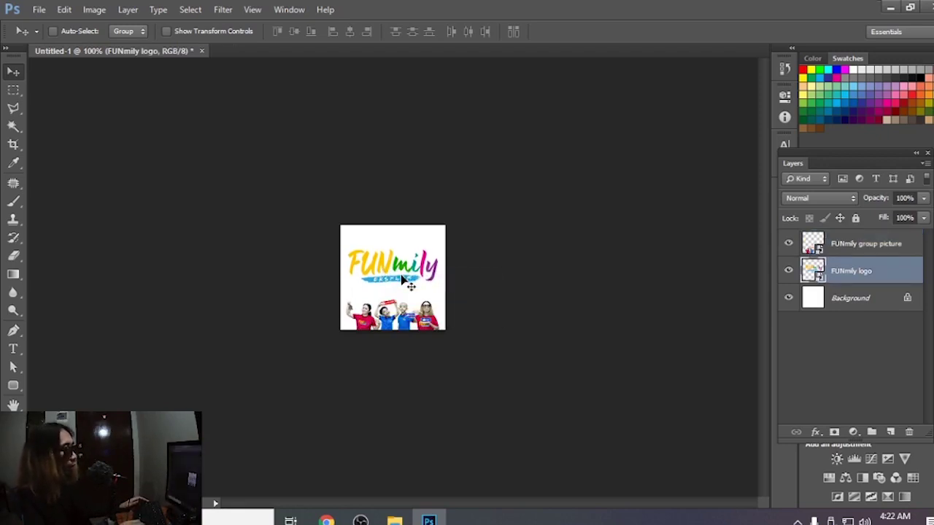
left_click(888, 250)
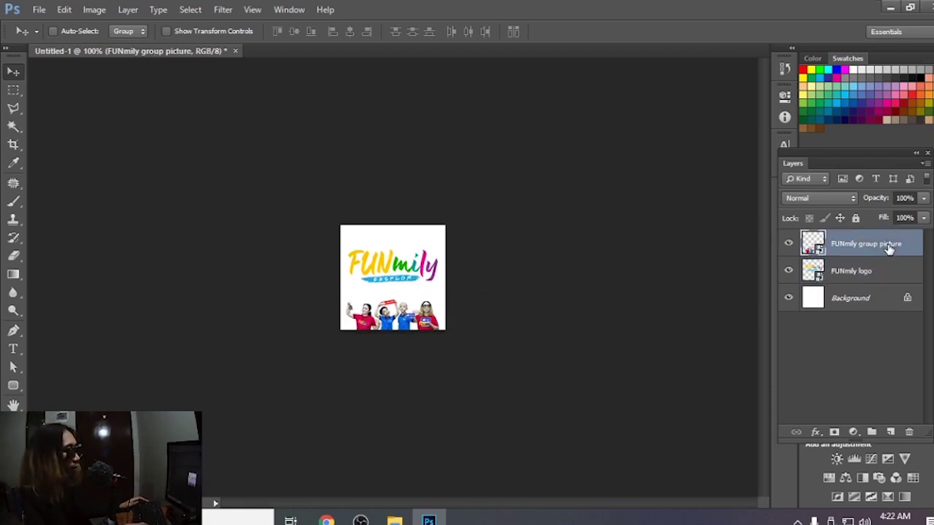
left_click(868, 281)
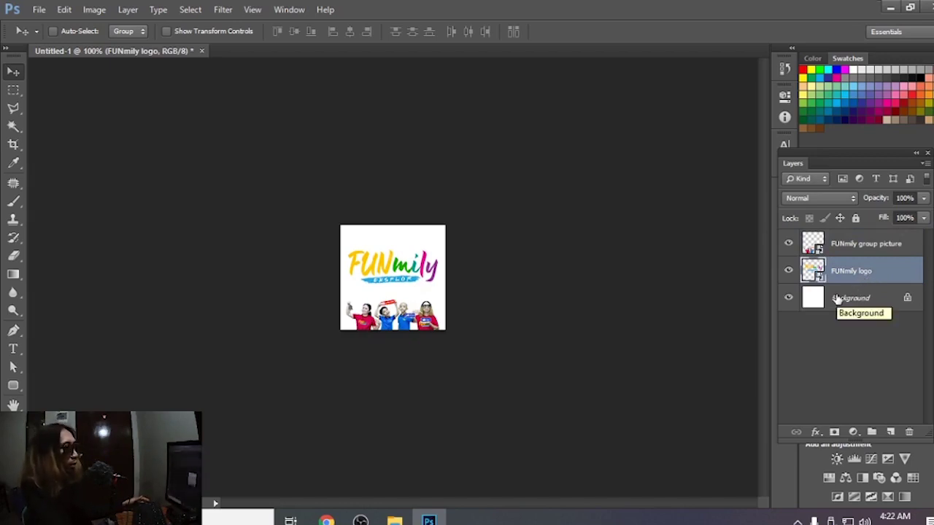
Step: Save the design as a PNG named "FUNmily Eksplor watermark" in the YT watermark logo folder, with smallest compression and no interlacing
left_click(38, 10)
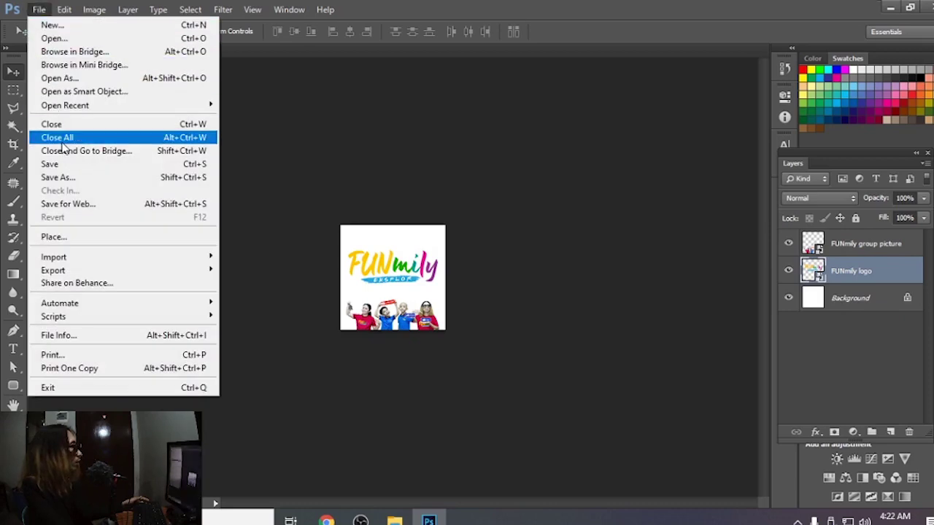
left_click(67, 180)
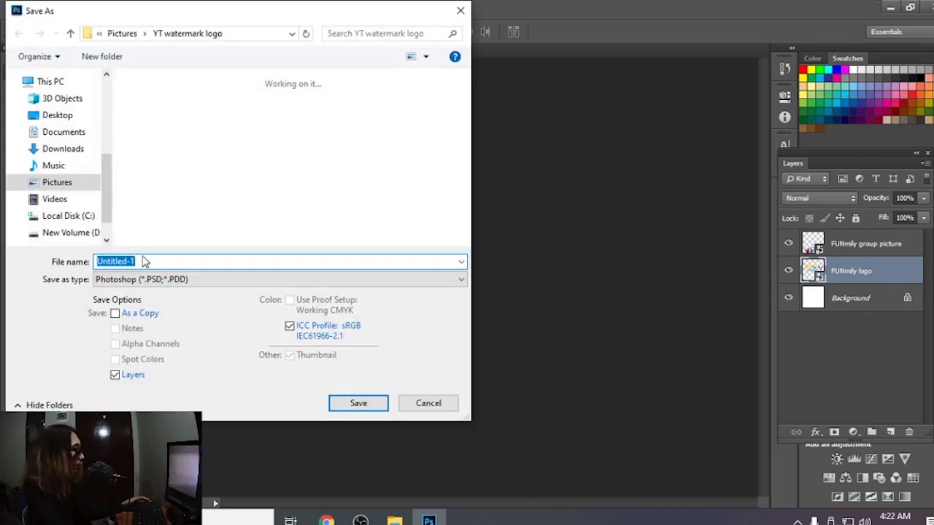
left_click(141, 283)
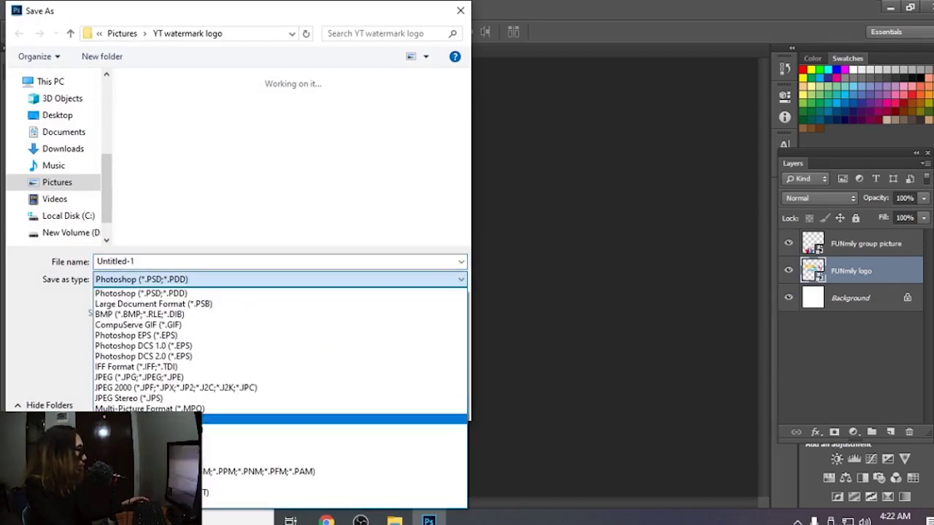
left_click(145, 455)
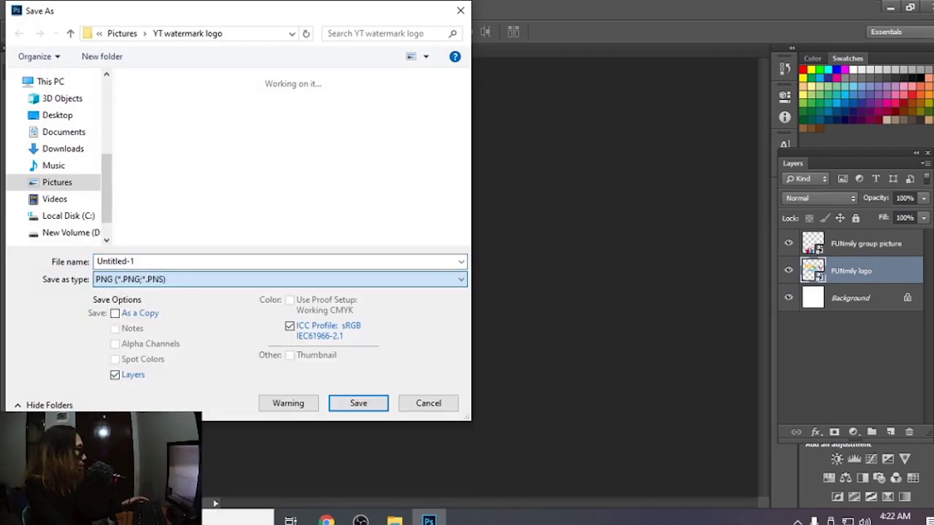
double_click(141, 262)
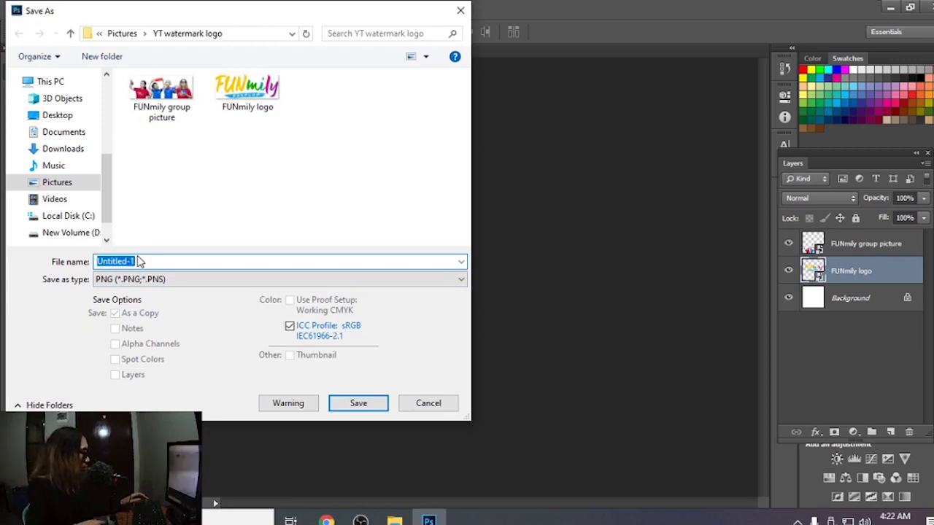
type("FUNm")
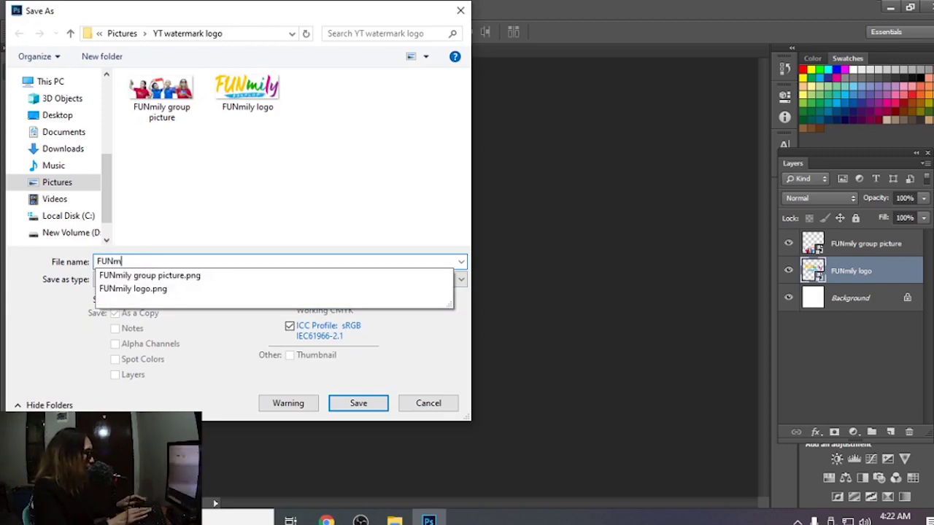
type("i")
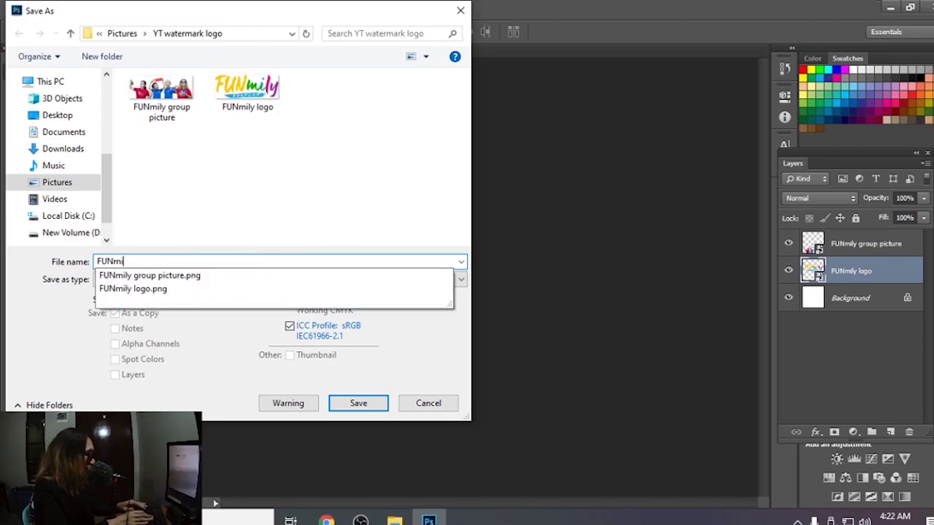
type("ly")
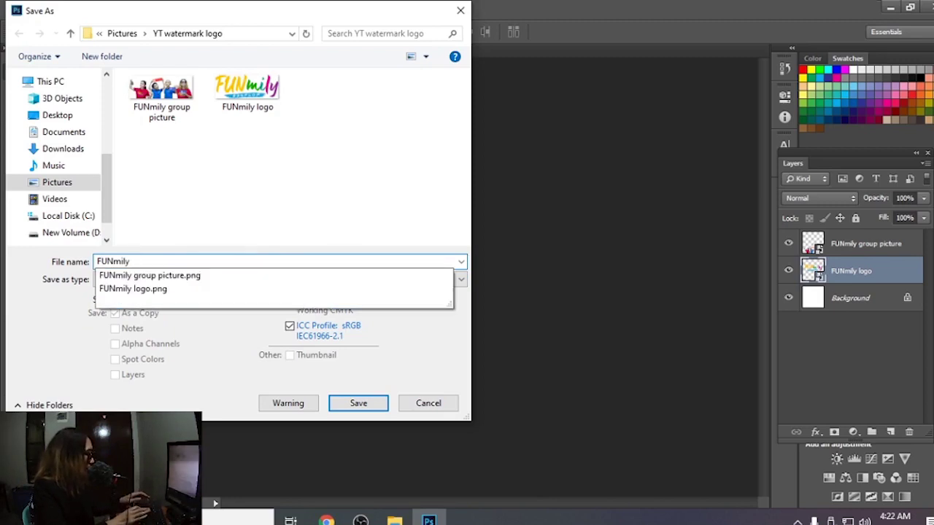
type(" B")
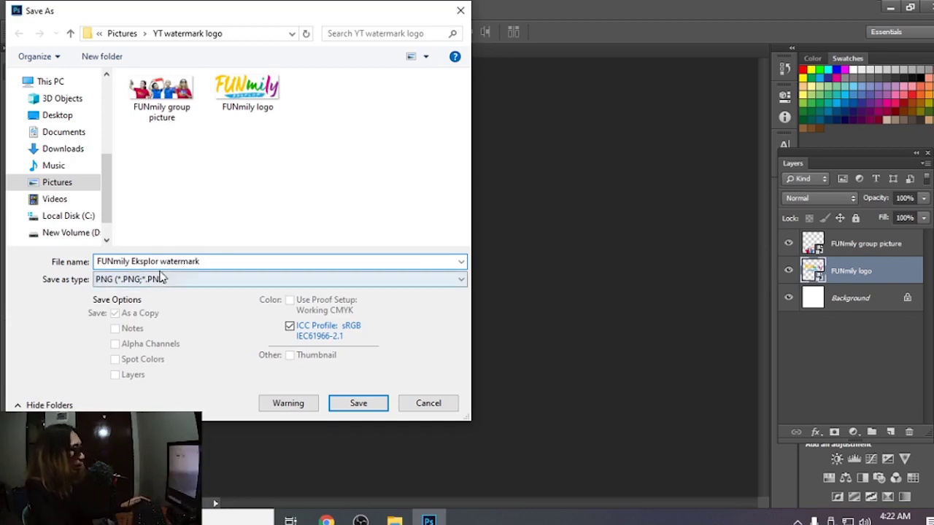
left_click(356, 406)
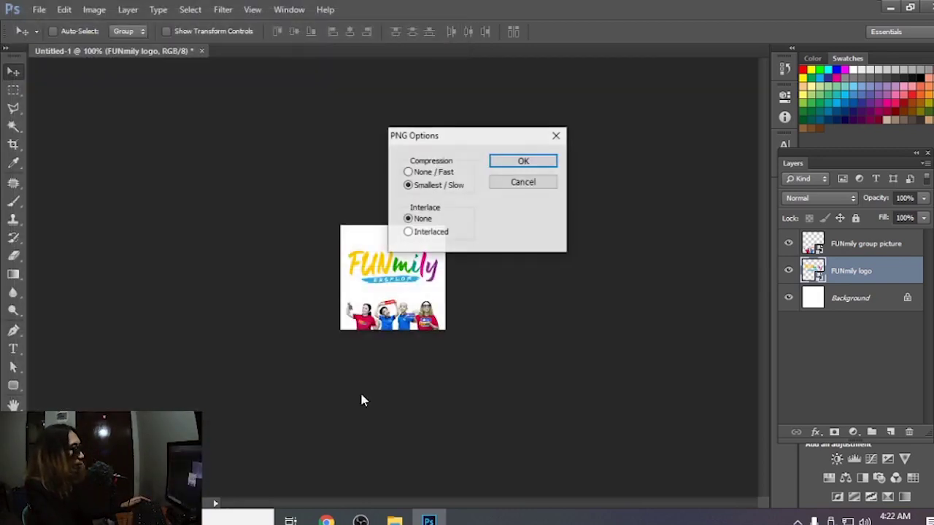
left_click(512, 166)
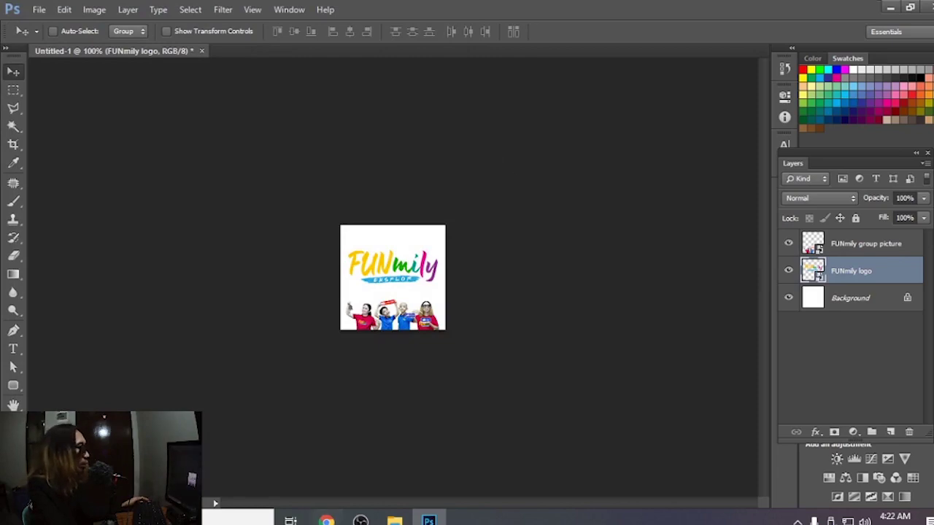
Step: Switch to the YouTube channel page in Chrome and open the channel's Branding settings in YouTube Studio
key("alt+Tab")
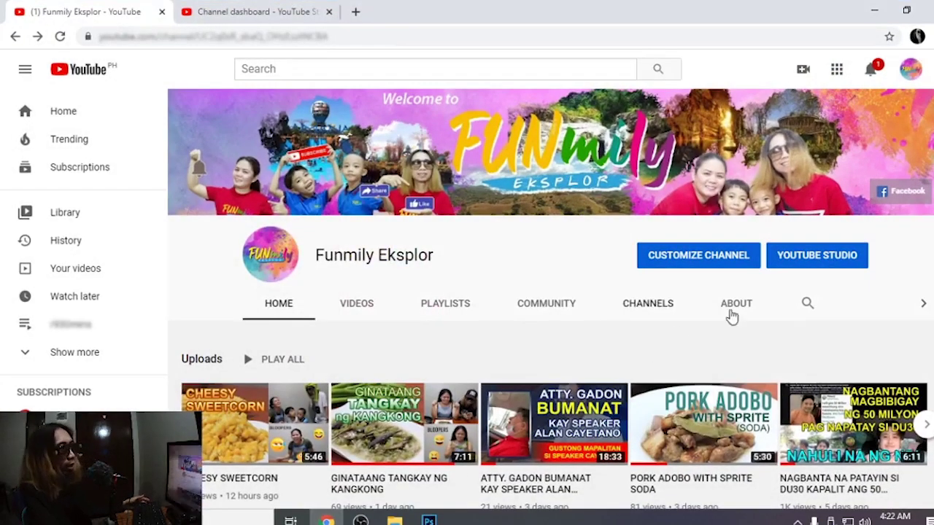
left_click(839, 259)
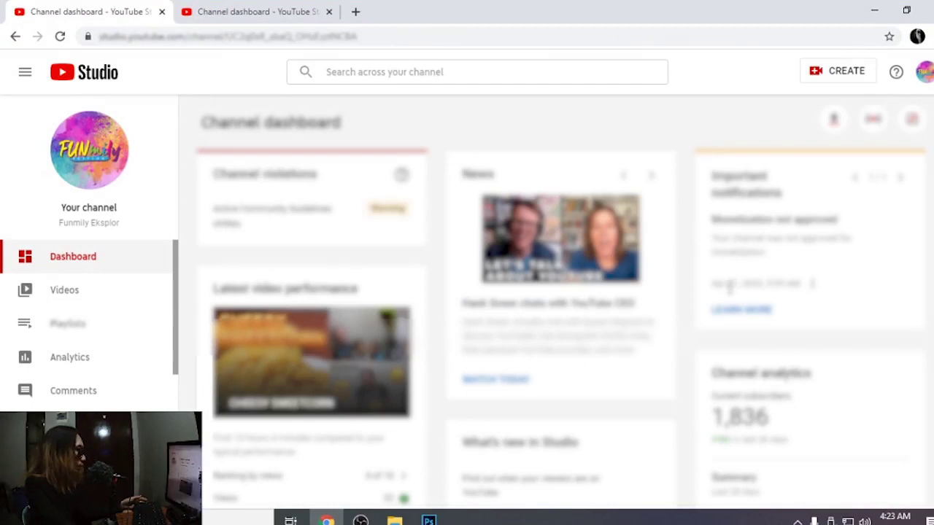
left_click(66, 456)
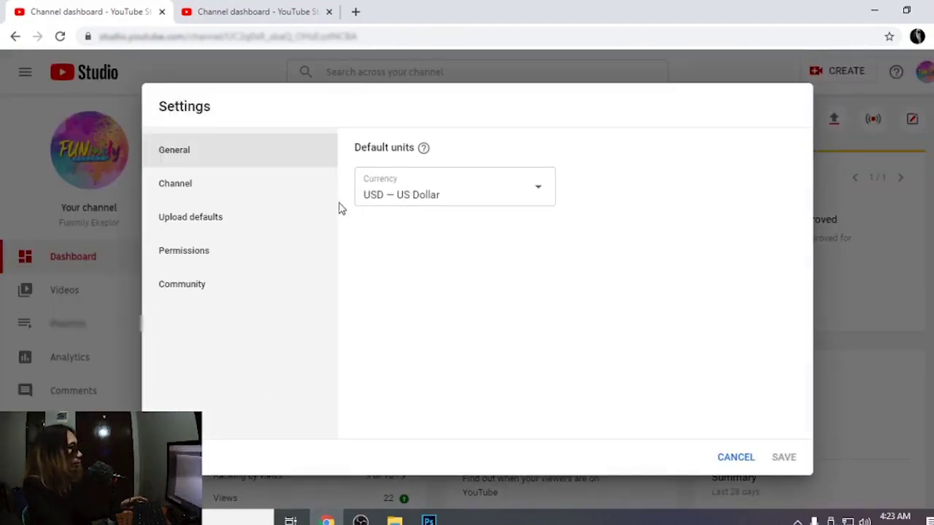
left_click(184, 188)
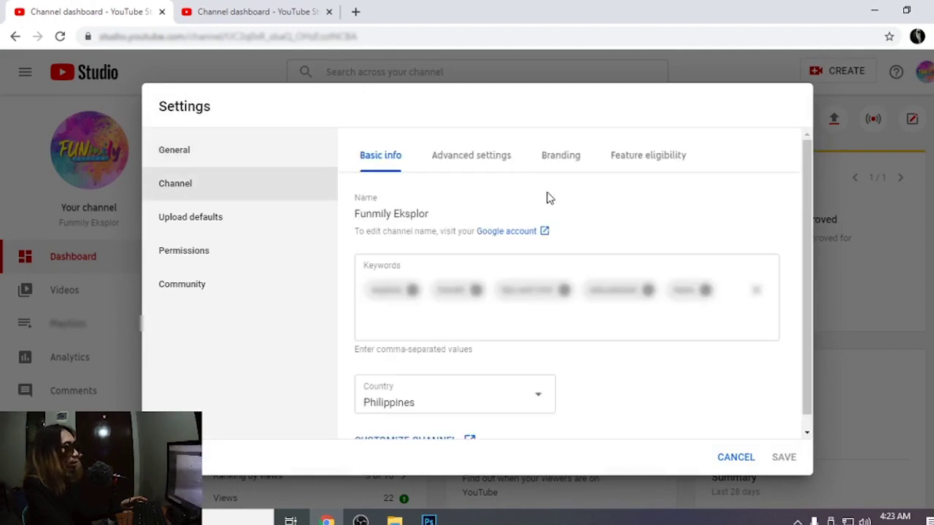
left_click(558, 162)
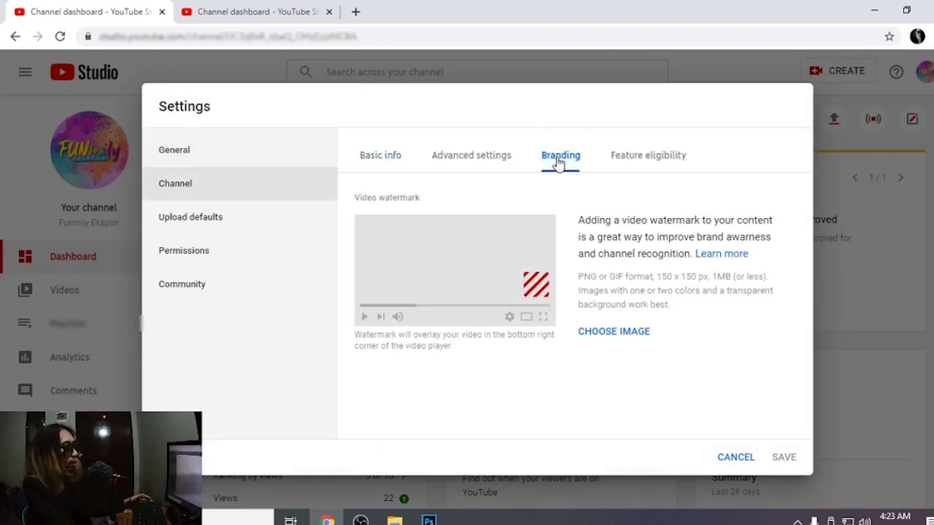
Step: Choose the "FUNmily Eksplor watermark" image from the YT watermark logo folder as the channel's video watermark
left_click(626, 335)
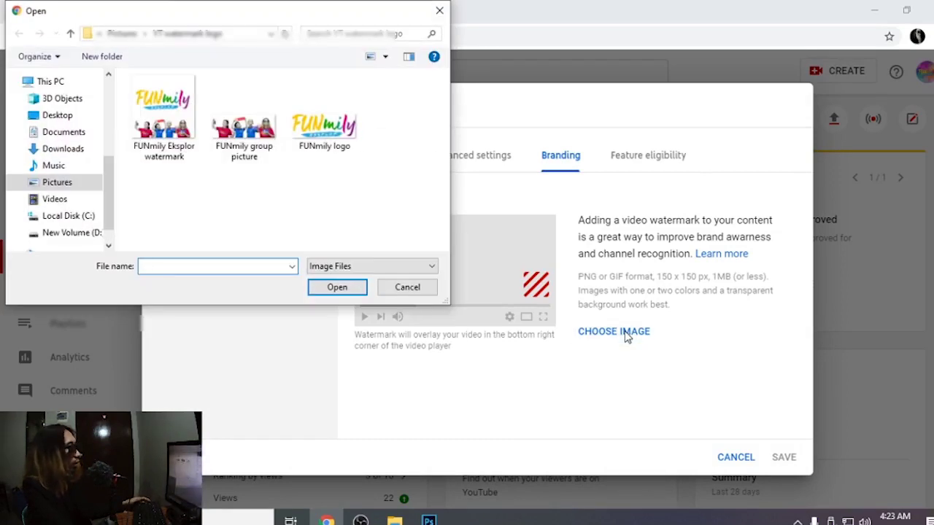
left_click(165, 133)
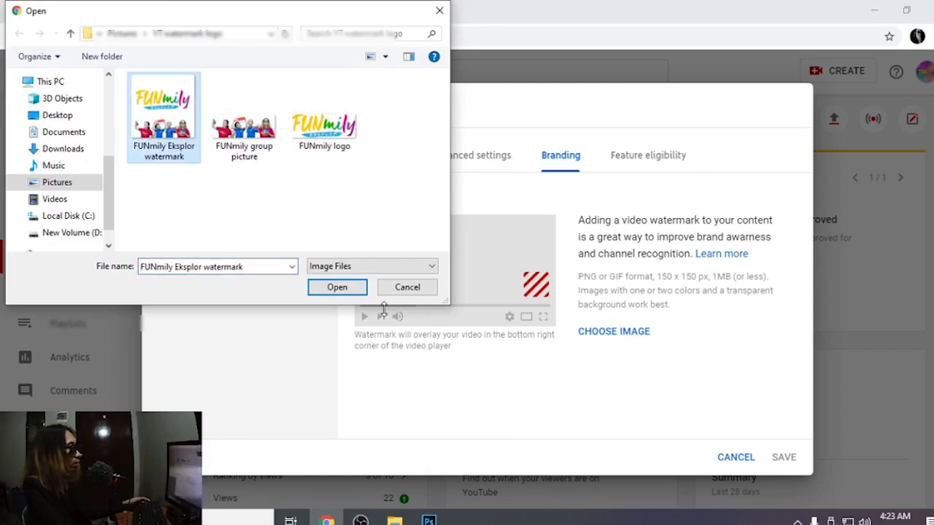
left_click(337, 287)
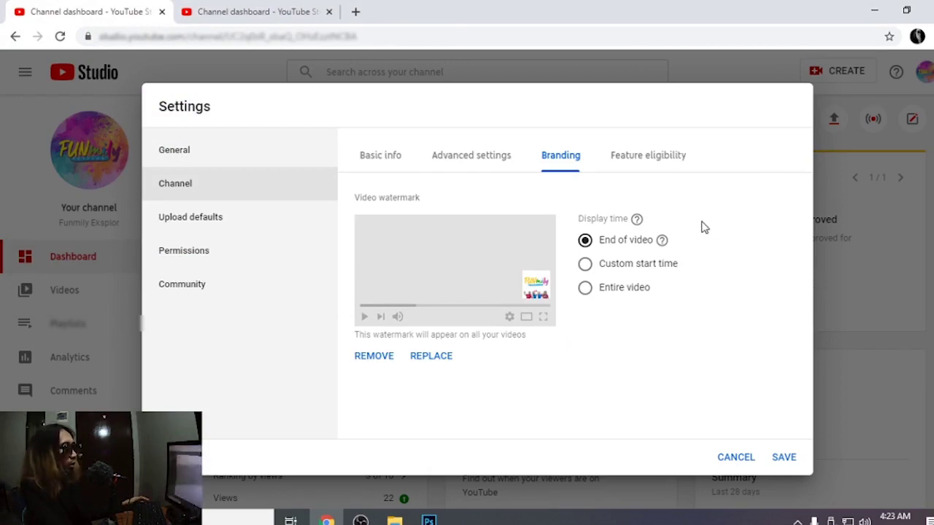
Step: Set the watermark's display time to the entire video and save the channel settings
left_click(585, 264)
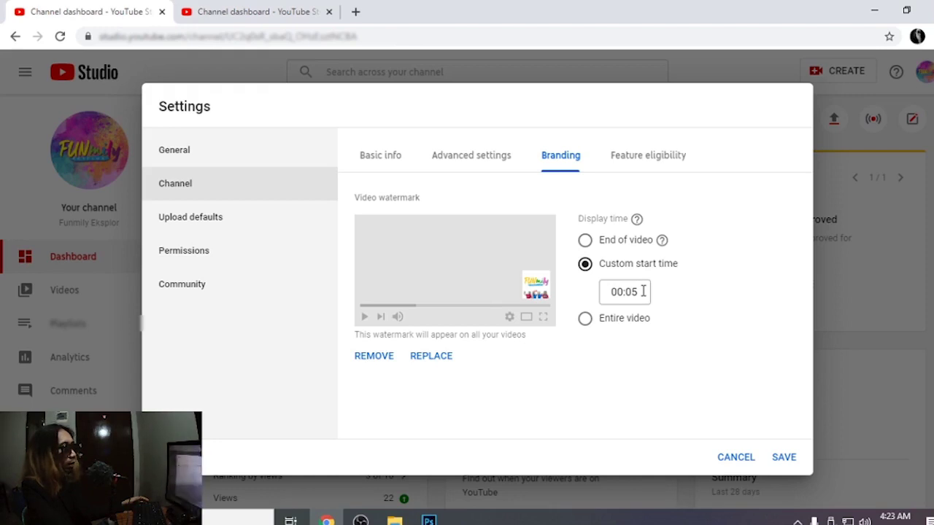
left_click(583, 320)
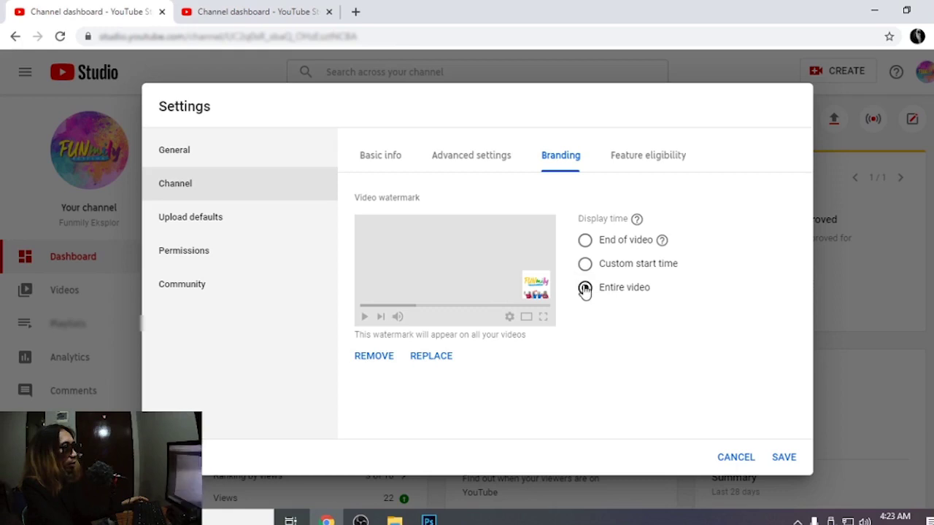
left_click(781, 457)
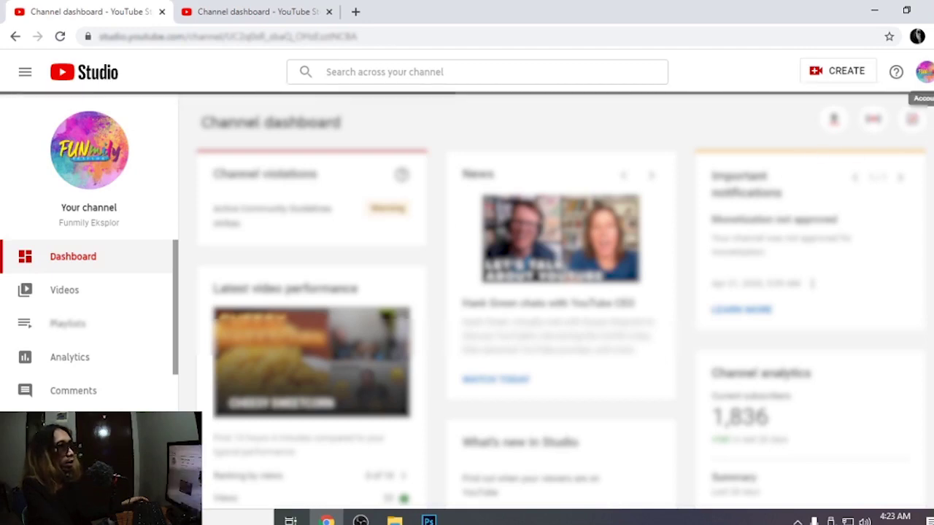
Step: Go to the public channel page, play the CHEESY SWEETCORN video and check the watermark with its subscribe prompt
left_click(925, 73)
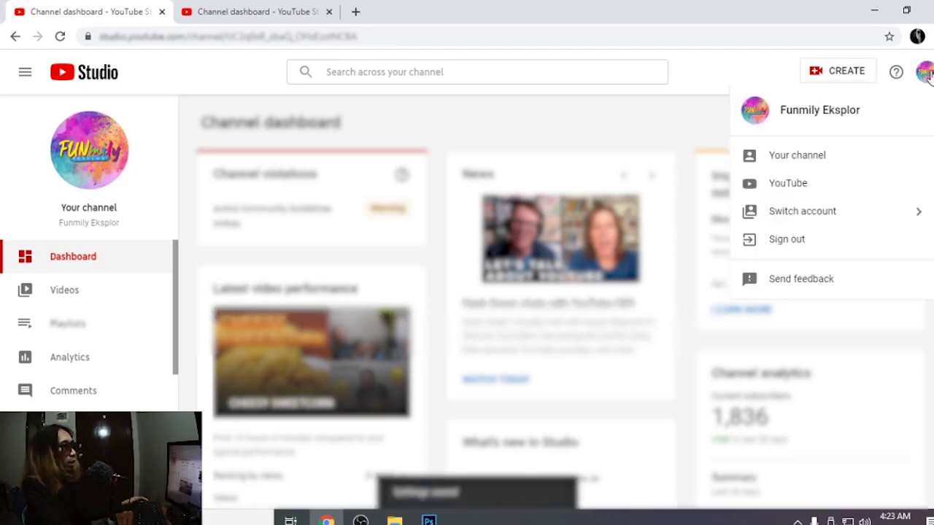
left_click(820, 158)
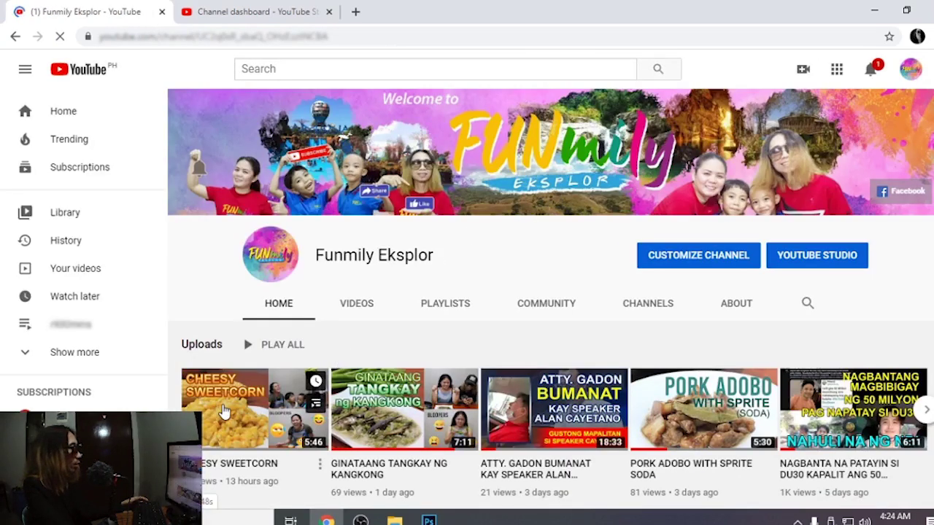
left_click(226, 412)
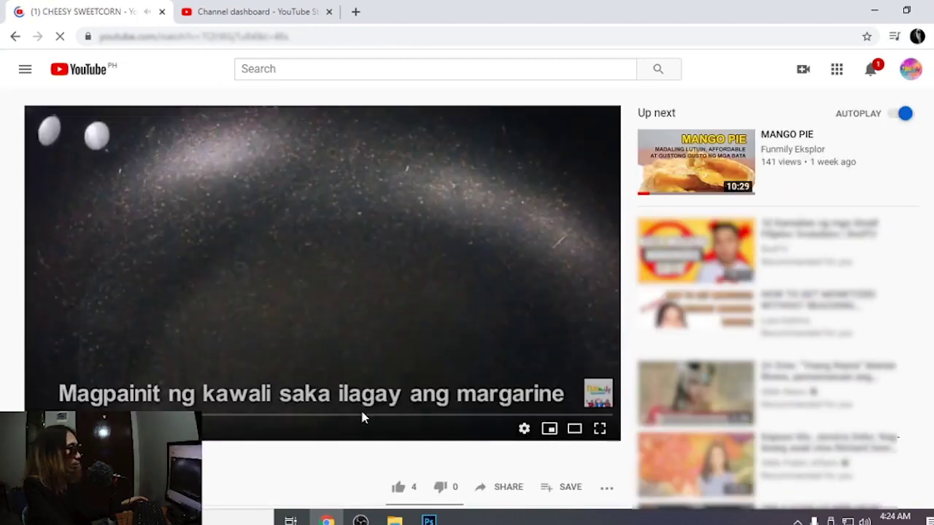
mouse_move(590, 396)
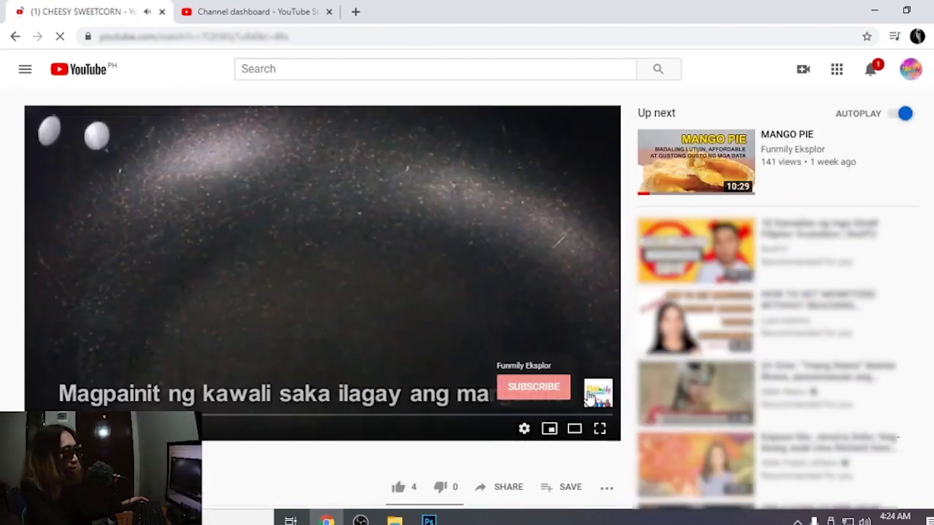